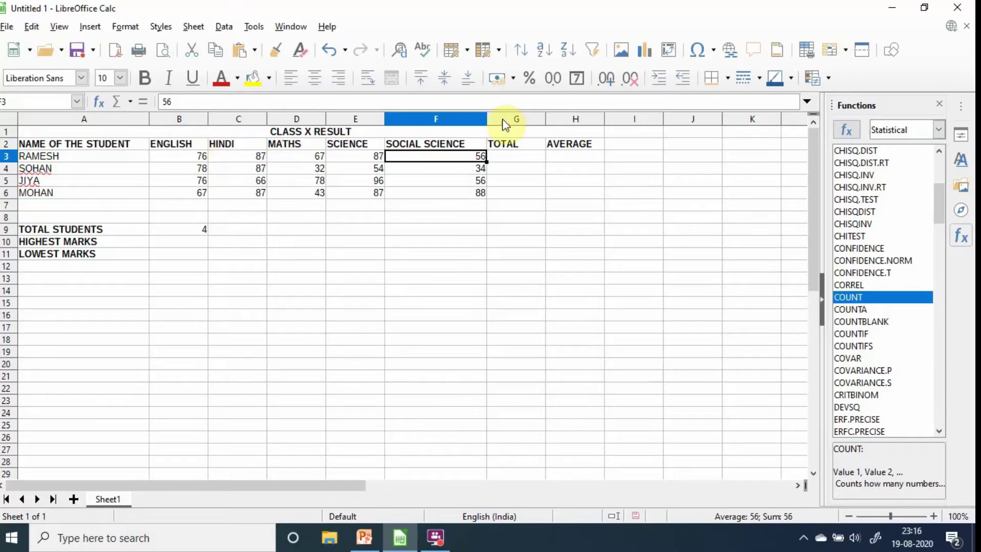
# - Insert the SUM function from the Mathematical category into cell G3 under TOTAL
pyautogui.click(523, 149)
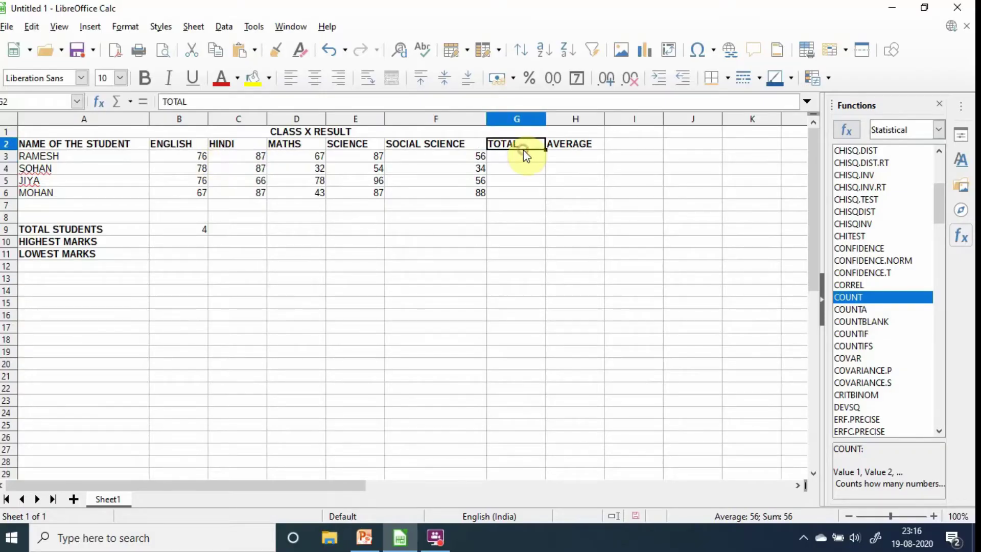
pyautogui.click(523, 153)
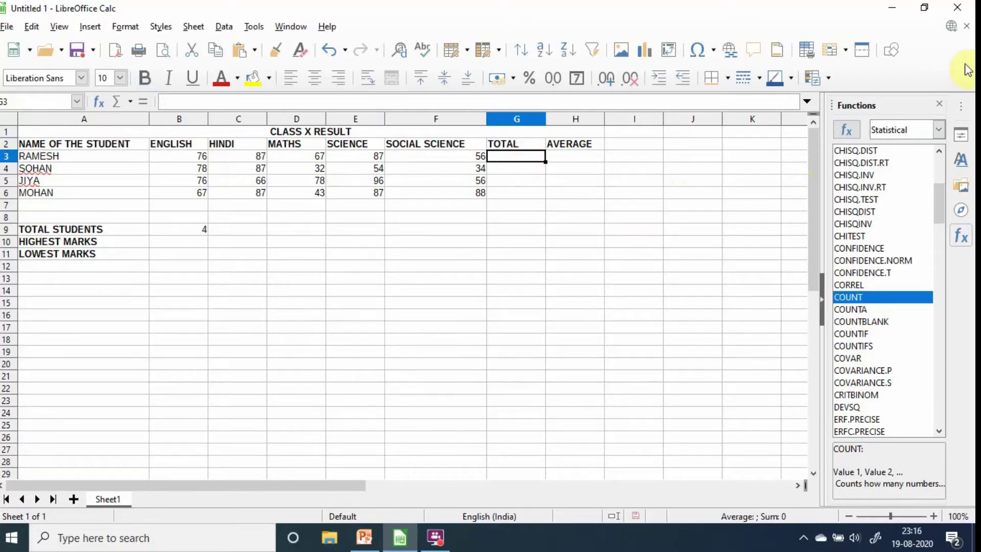
pyautogui.click(939, 104)
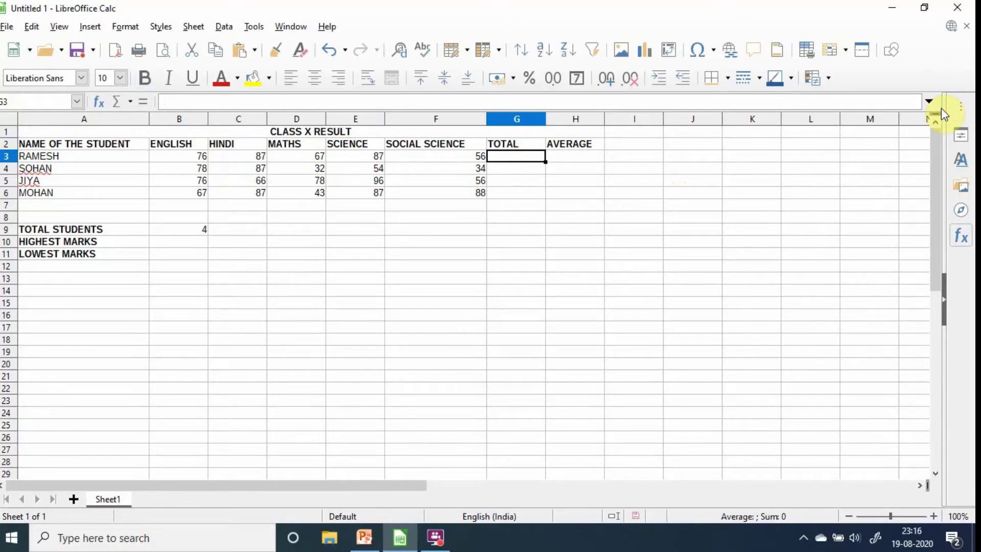
pyautogui.click(957, 245)
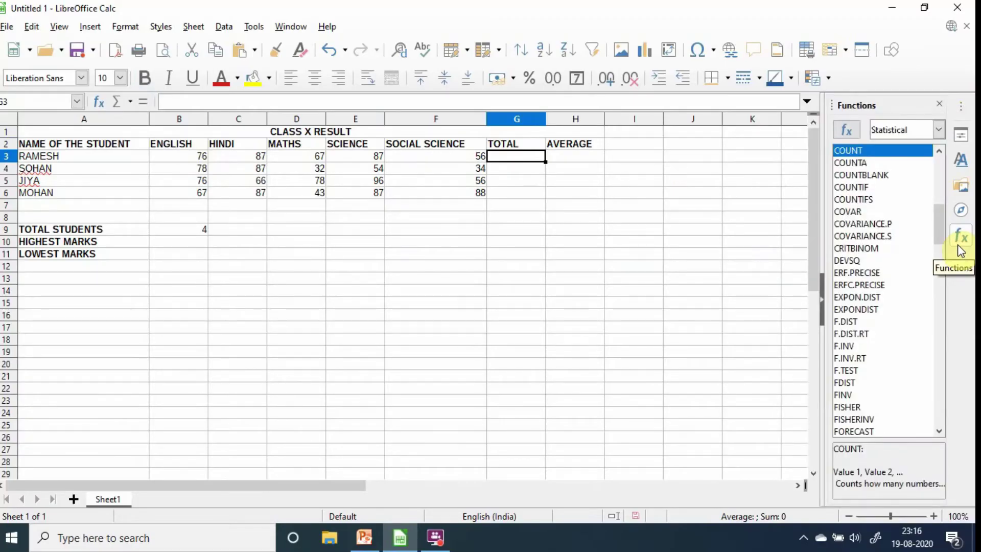
pyautogui.click(939, 131)
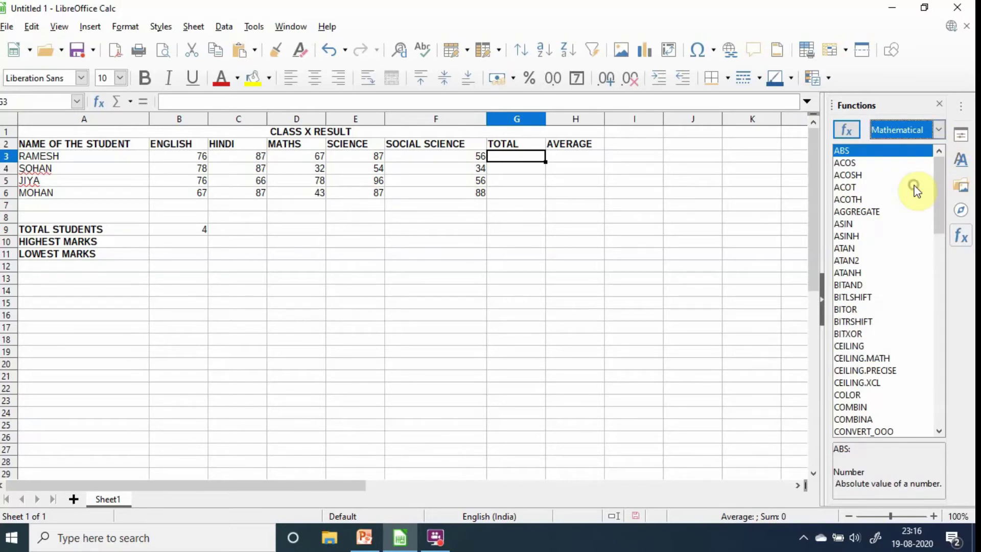
pyautogui.click(917, 191)
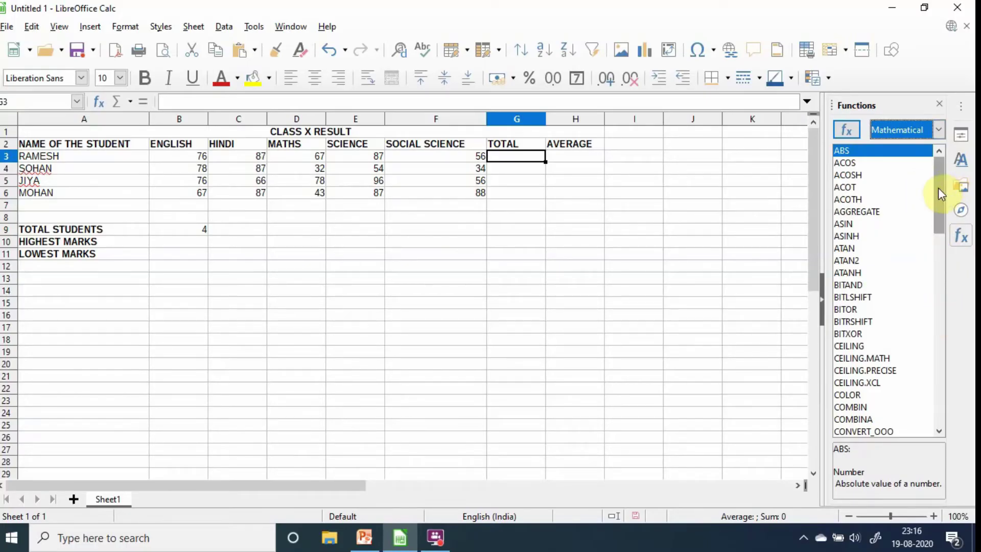
pyautogui.moveTo(938, 194); pyautogui.dragTo(943, 374)
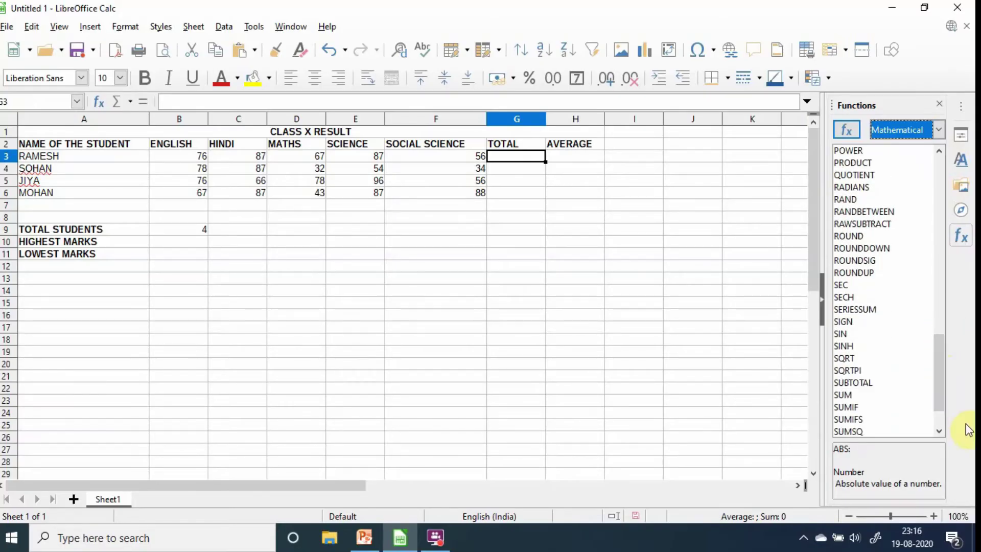
pyautogui.click(851, 397)
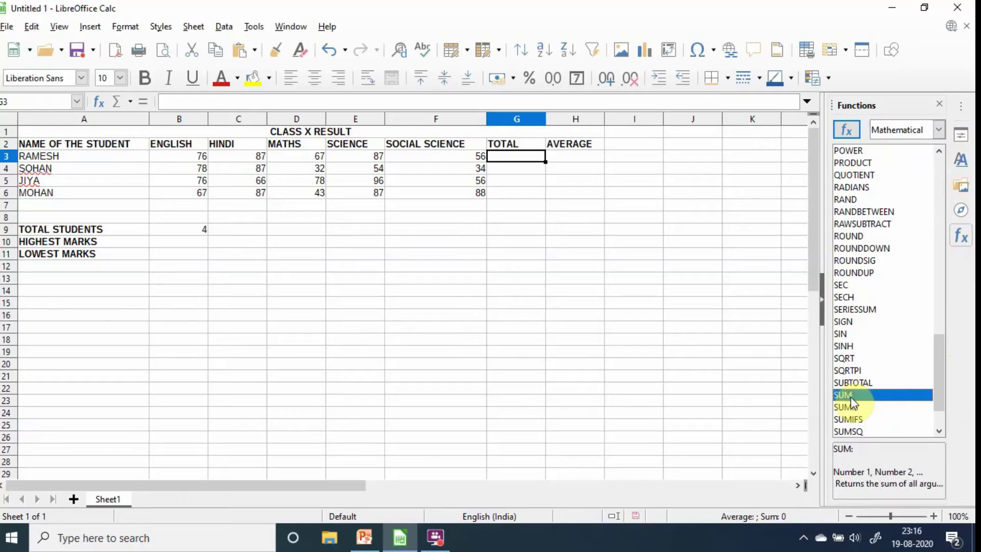
pyautogui.click(847, 130)
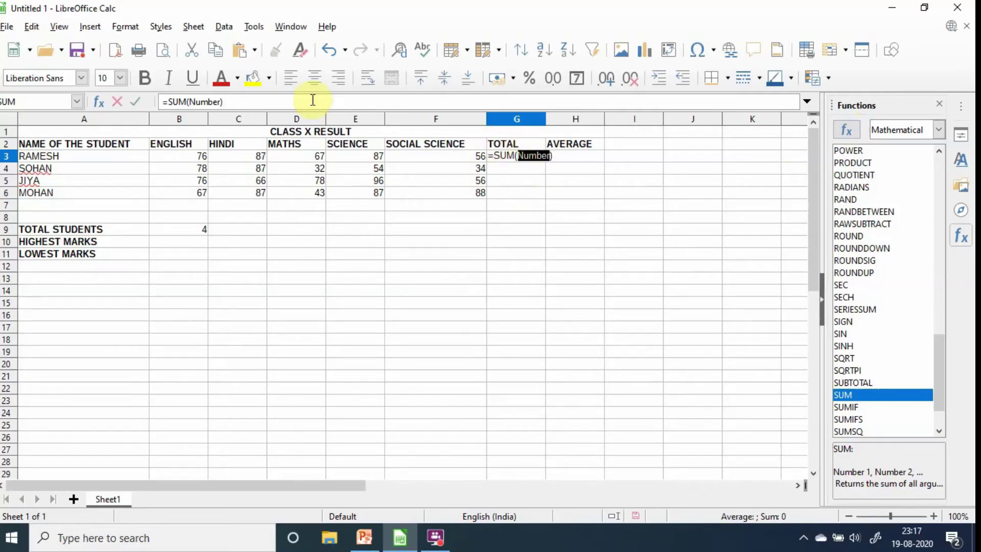
# - Replace the SUM formula's placeholder argument in G3 with the range B3:F3 and enter the formula
pyautogui.click(222, 101)
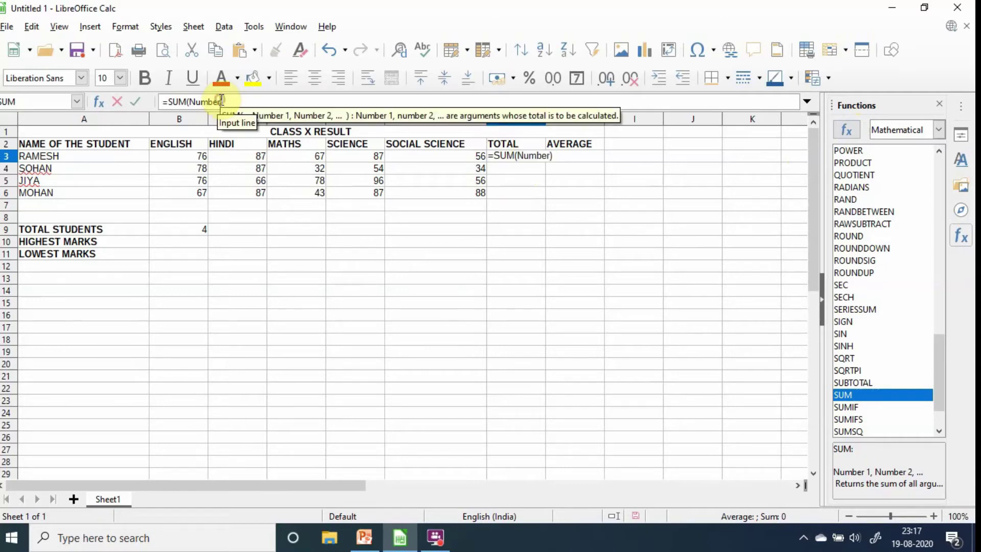
pyautogui.press('BackSpace')
pyautogui.press('BackSpace')
pyautogui.press('BackSpace')
pyautogui.press('BackSpace')
pyautogui.press('BackSpace')
pyautogui.press('BackSpace')
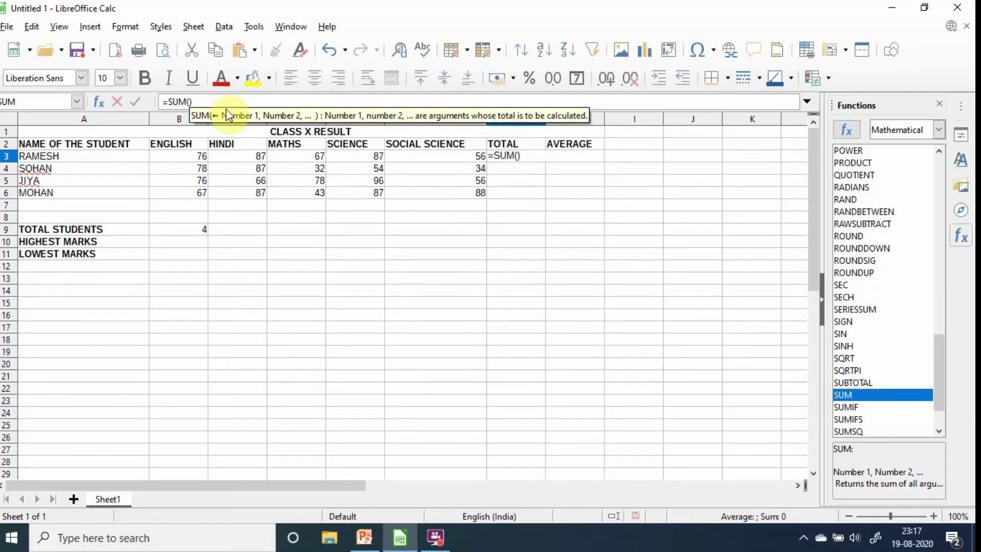
pyautogui.click(174, 161)
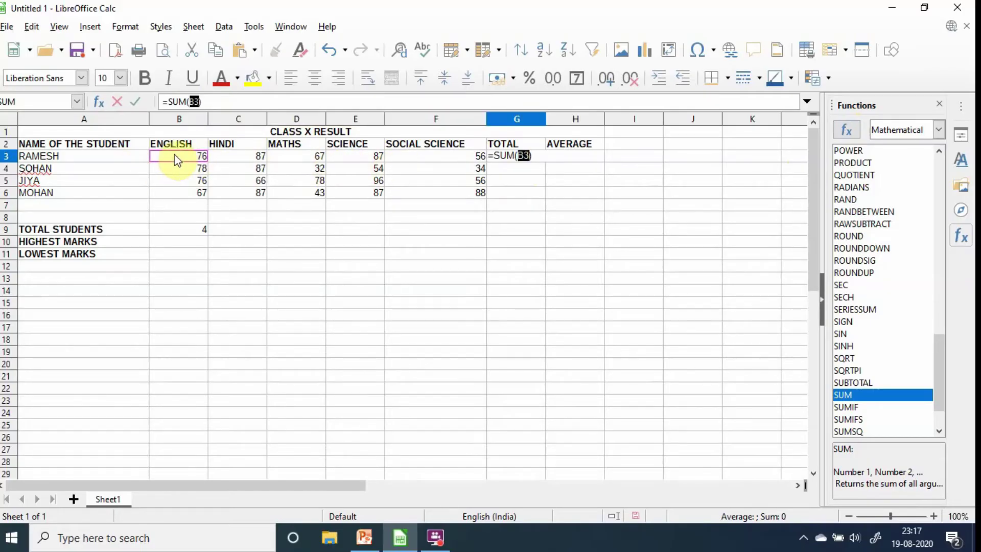
pyautogui.moveTo(174, 156); pyautogui.dragTo(430, 163)
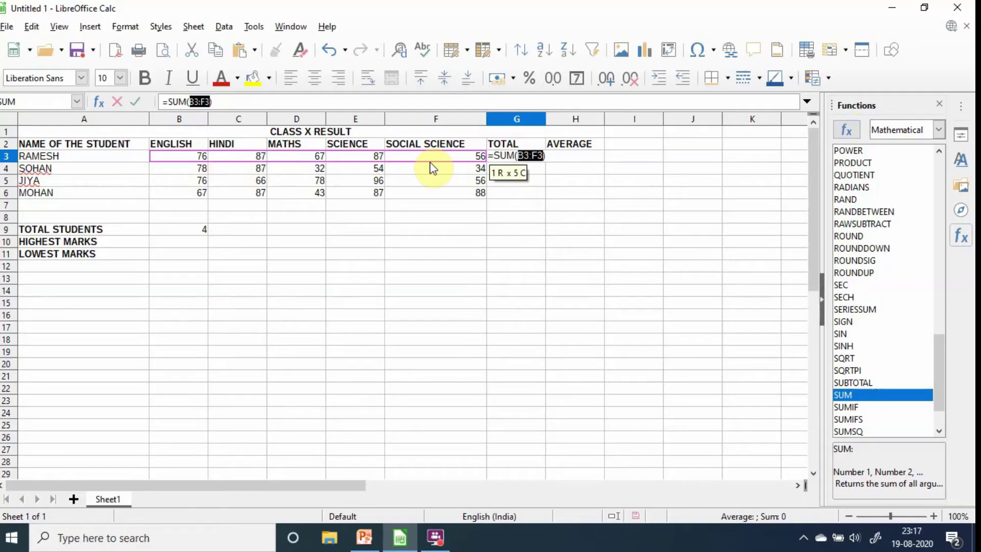
pyautogui.press('End')
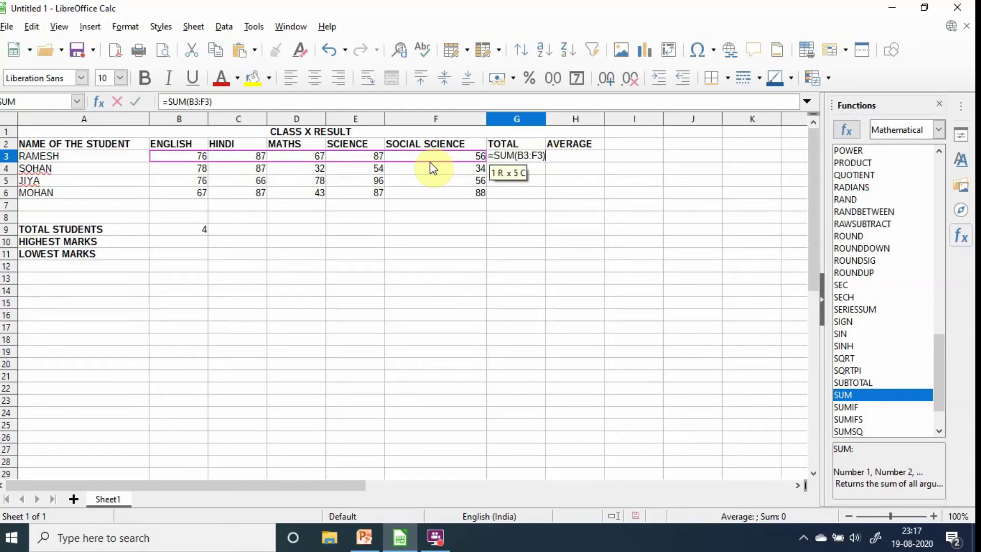
pyautogui.press('Return')
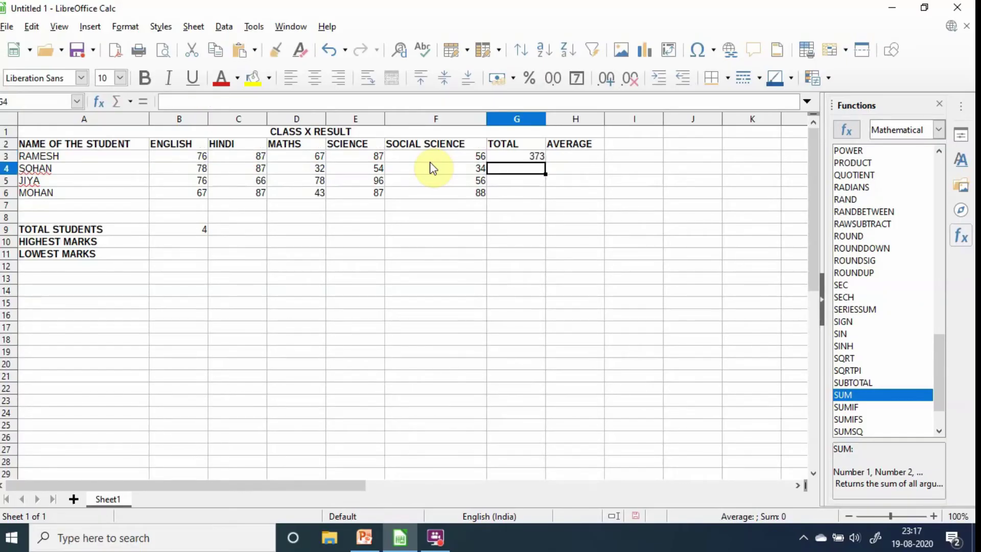
# - Fill the SUM formula from G3 down through G6
pyautogui.click(525, 150)
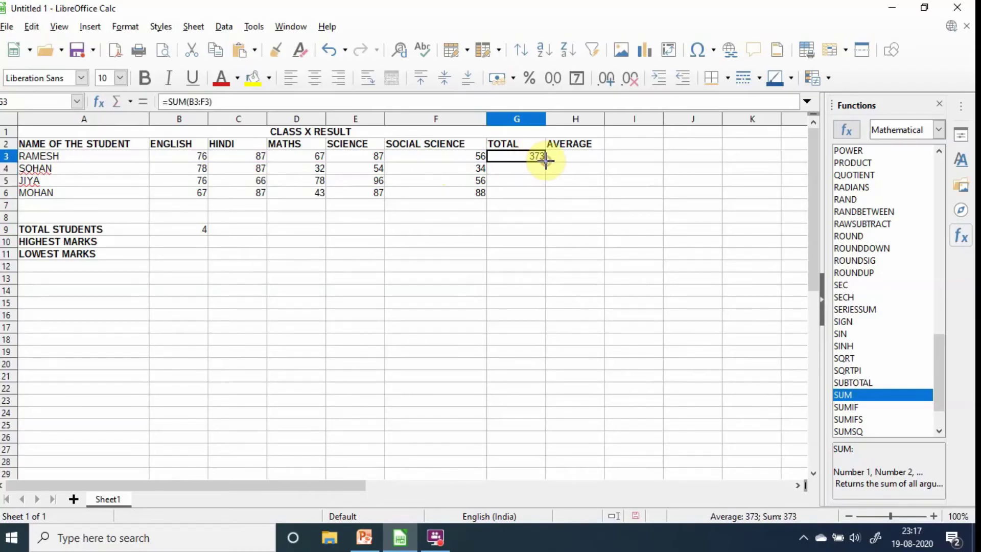
pyautogui.moveTo(546, 160); pyautogui.dragTo(546, 199)
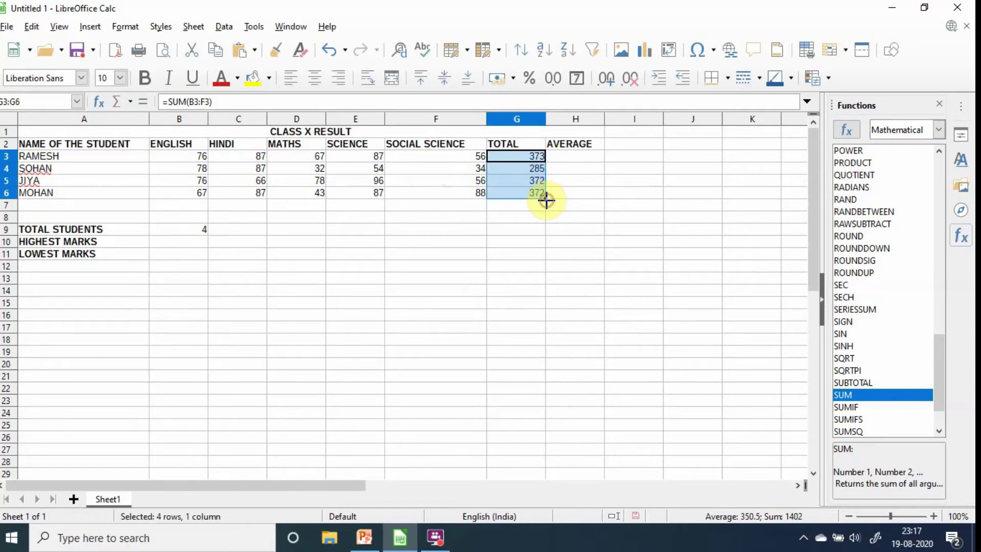
pyautogui.click(529, 244)
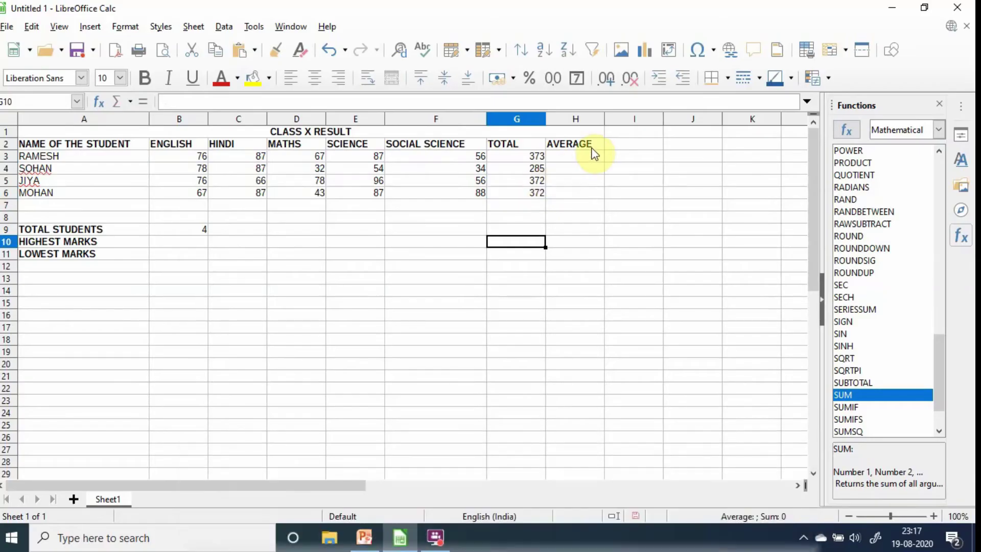
# - Insert the AVERAGE function from the Statistical category into cell H3 under AVERAGE
pyautogui.click(590, 157)
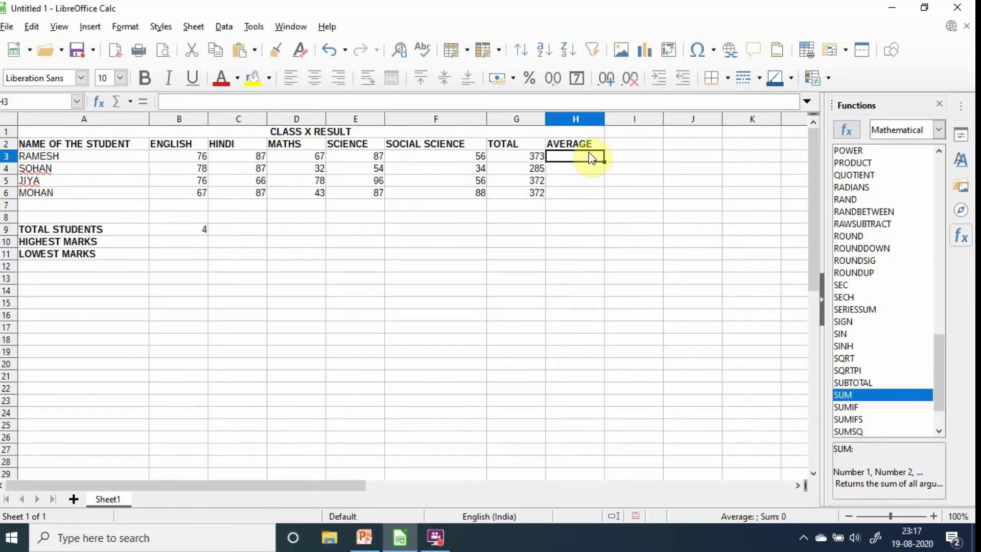
pyautogui.click(940, 129)
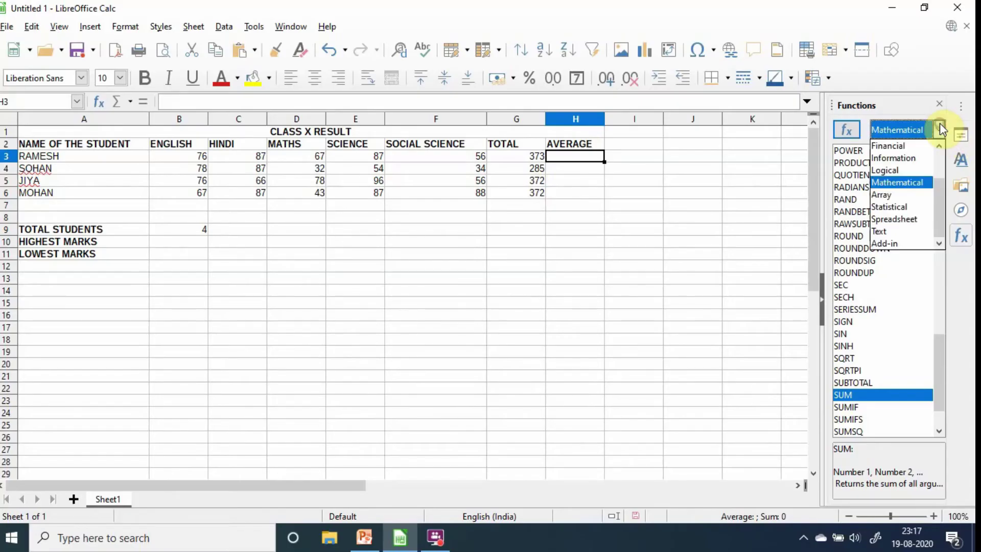
pyautogui.click(912, 205)
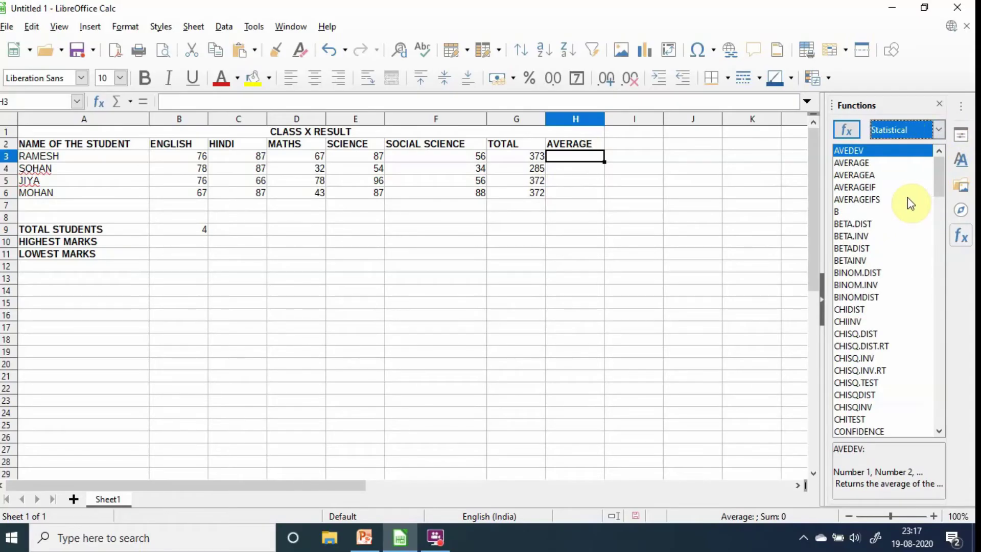
pyautogui.click(855, 164)
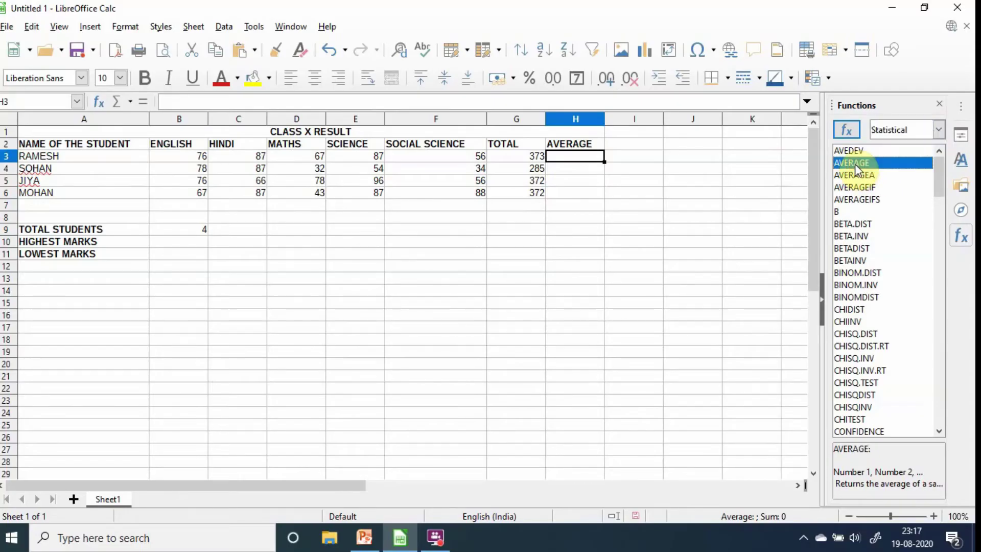
pyautogui.click(847, 129)
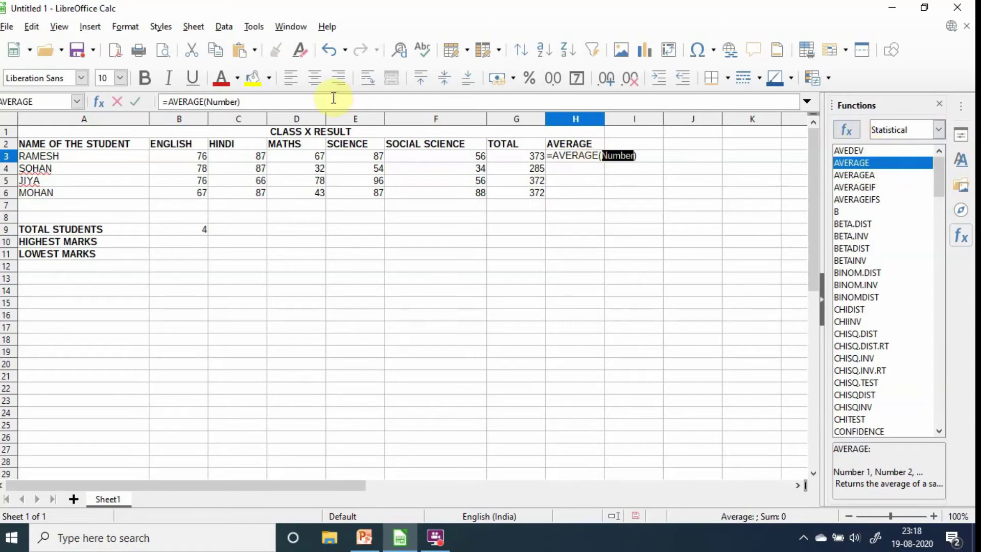
# - Replace the AVERAGE formula's placeholder argument in H3 with the range B3:F3 and enter the formula
pyautogui.click(239, 102)
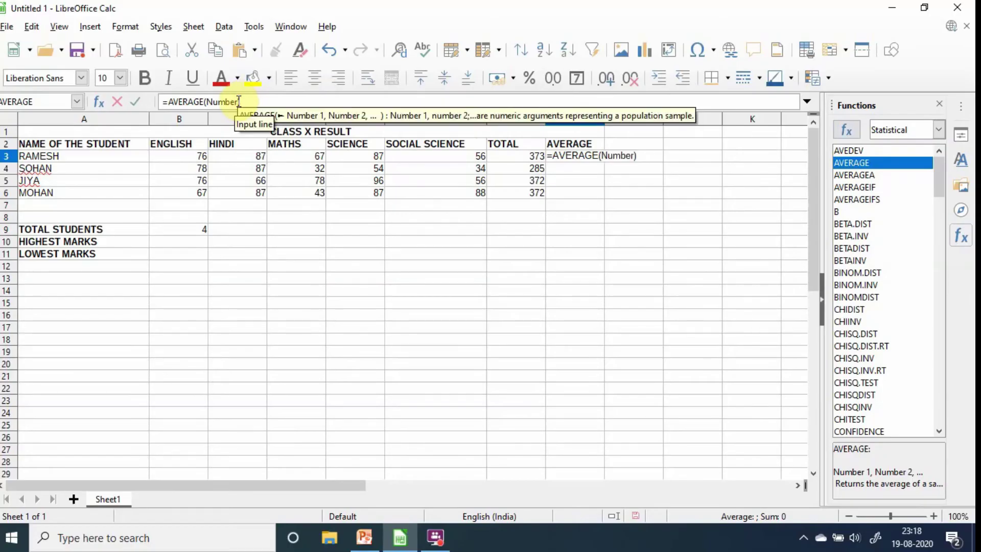
pyautogui.press('BackSpace')
pyautogui.press('BackSpace')
pyautogui.press('BackSpace')
pyautogui.press('BackSpace')
pyautogui.press('BackSpace')
pyautogui.press('BackSpace')
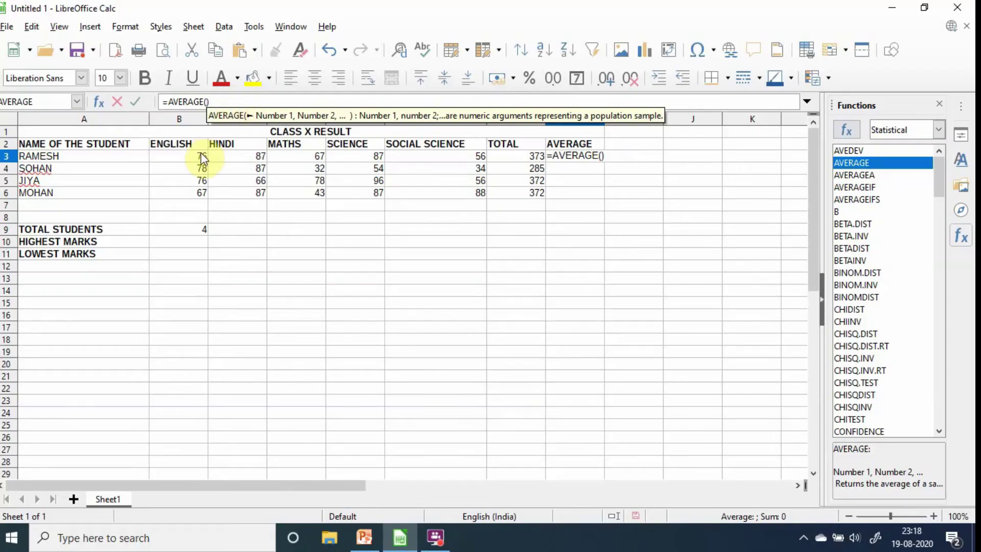
pyautogui.moveTo(182, 155); pyautogui.dragTo(479, 157)
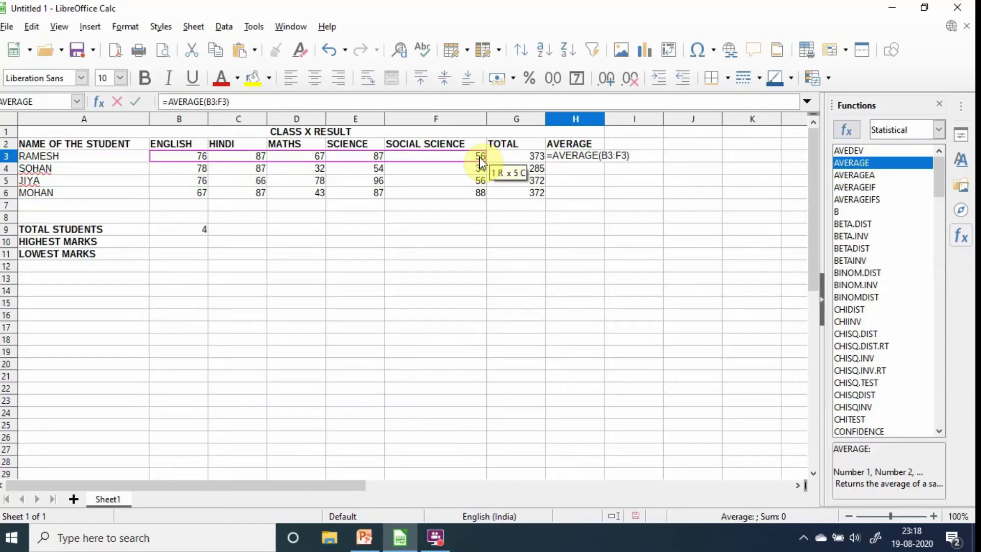
pyautogui.press('Return')
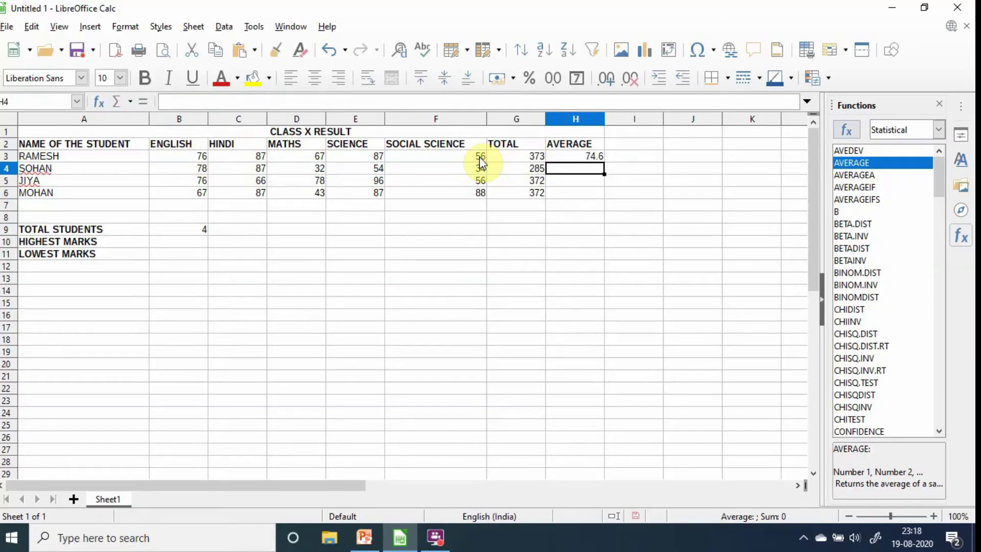
# - Fill the AVERAGE formula from H3 down through H6
pyautogui.click(596, 157)
pyautogui.moveTo(604, 162); pyautogui.dragTo(606, 199)
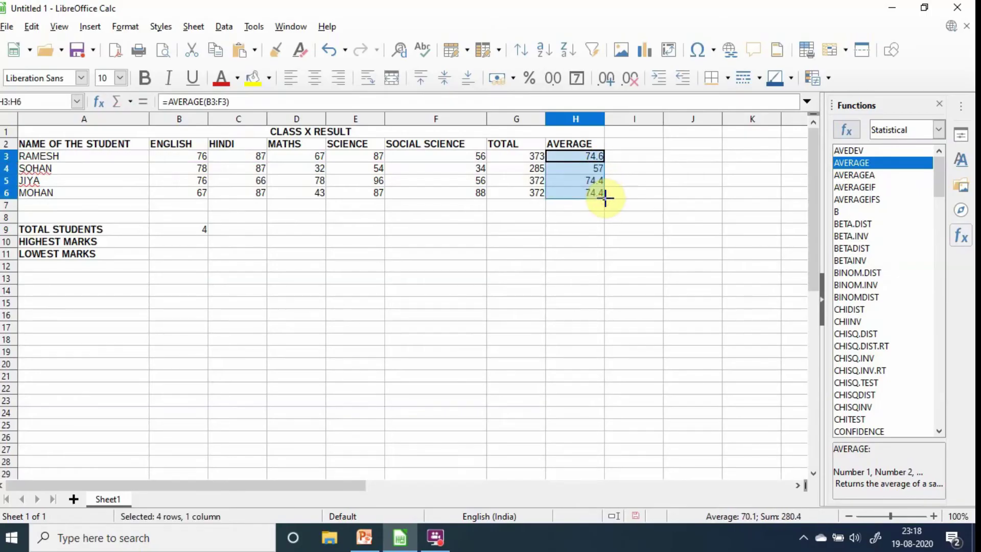
pyautogui.click(591, 234)
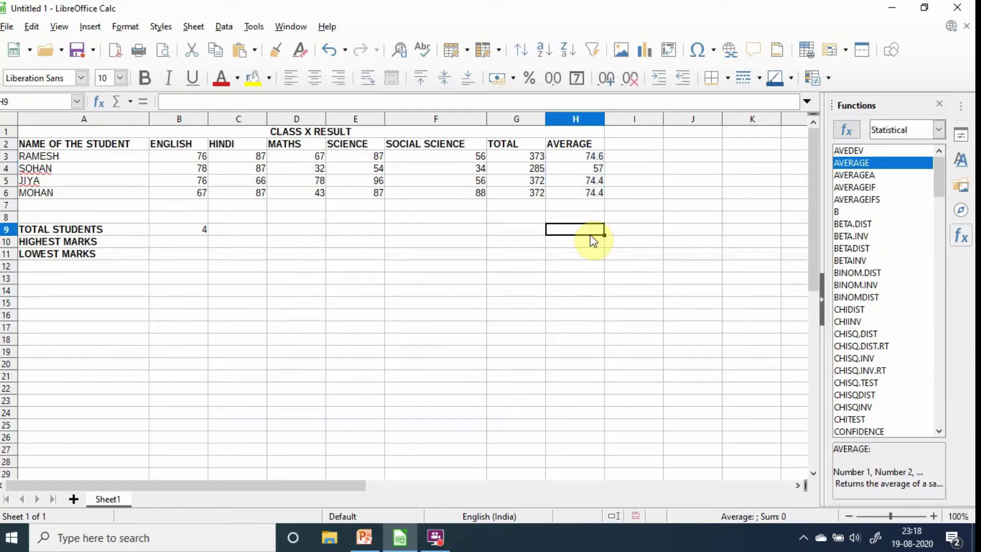
# - Clear cell B9 beside TOTAL STUDENTS and insert the Statistical COUNT function there
pyautogui.click(200, 232)
pyautogui.press('Delete')
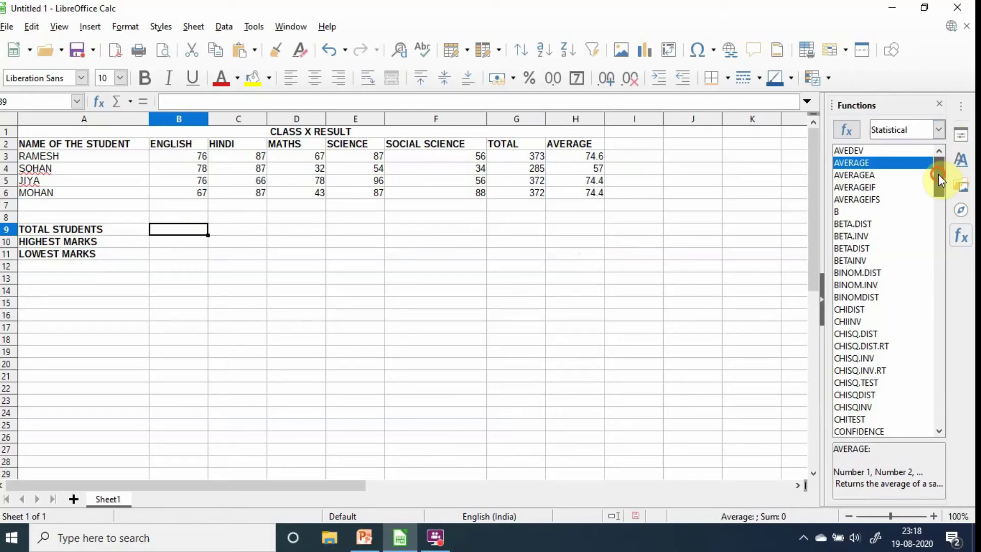
pyautogui.moveTo(937, 176); pyautogui.dragTo(941, 195)
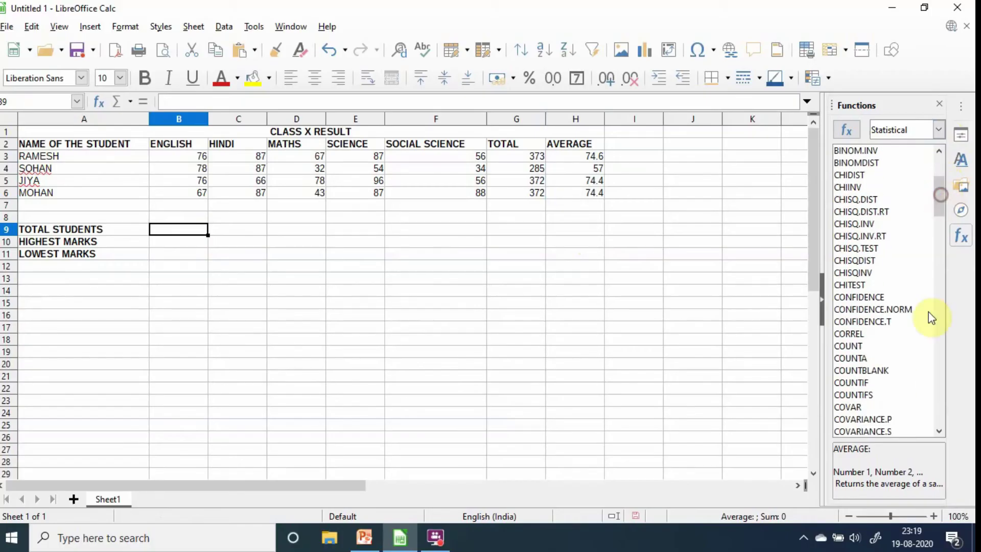
pyautogui.click(856, 347)
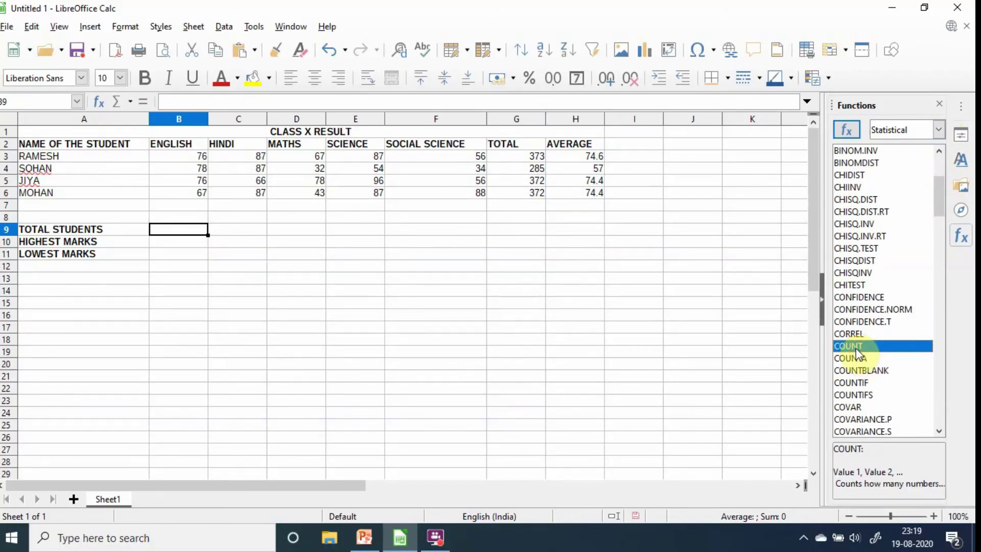
pyautogui.click(846, 131)
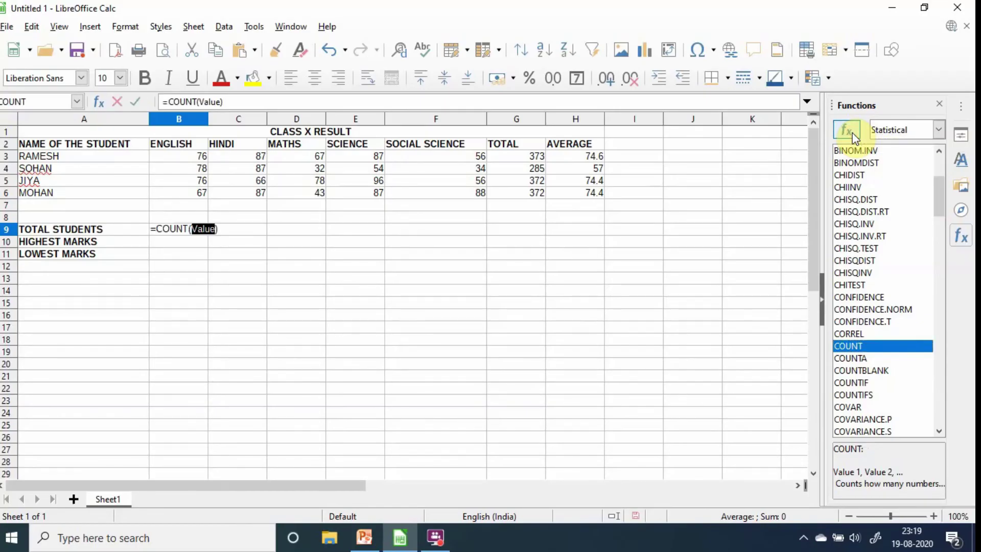
# - Replace the COUNT formula's placeholder argument in B9 with the range B3:B6 and enter the formula
pyautogui.click(221, 102)
pyautogui.press('BackSpace')
pyautogui.press('BackSpace')
pyautogui.press('BackSpace')
pyautogui.press('BackSpace')
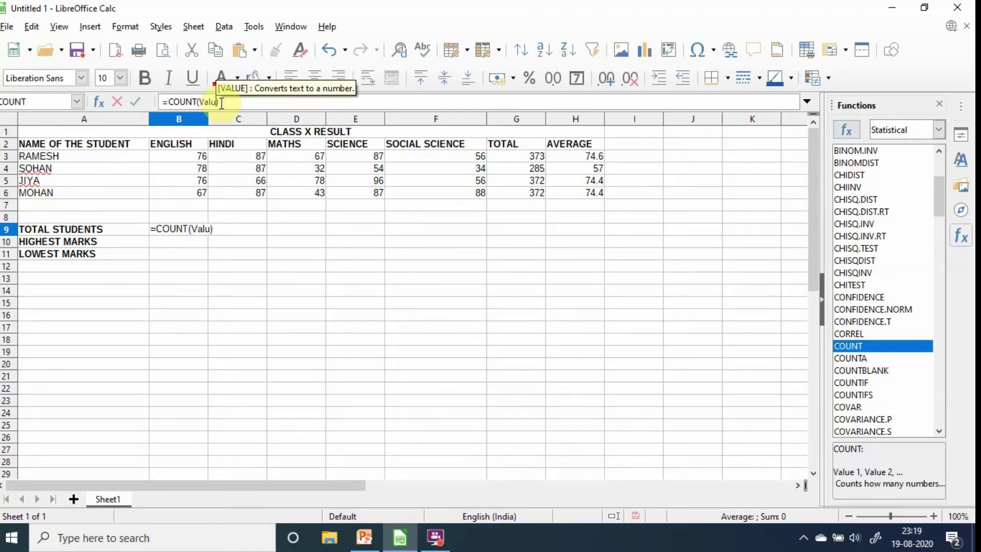
pyautogui.press('BackSpace')
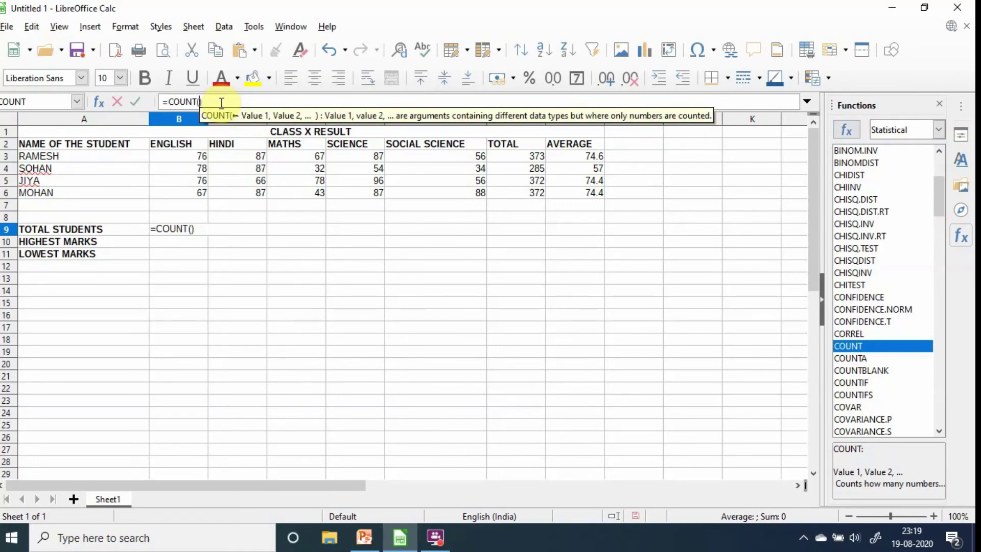
pyautogui.click(198, 162)
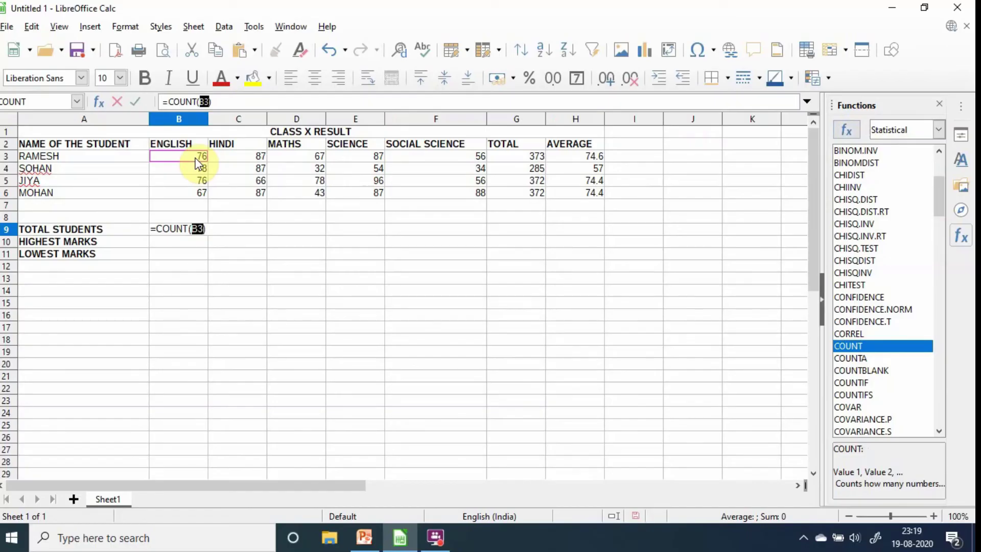
pyautogui.moveTo(197, 162); pyautogui.dragTo(197, 203)
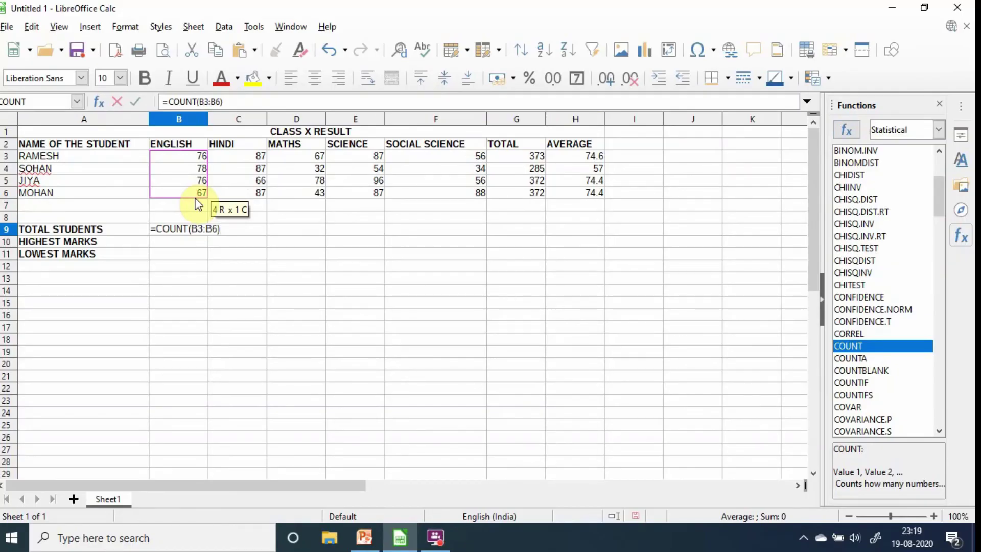
pyautogui.press('Return')
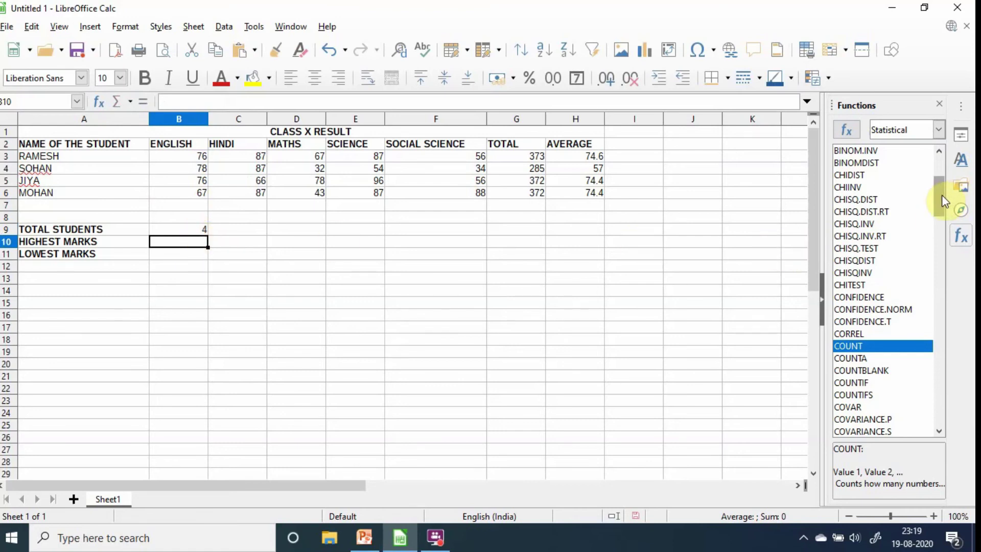
# - Insert the Statistical MAX function in B10 beside HIGHEST MARKS, using the totals range G3:G6 as its argument, and enter it
pyautogui.moveTo(942, 194); pyautogui.dragTo(937, 290)
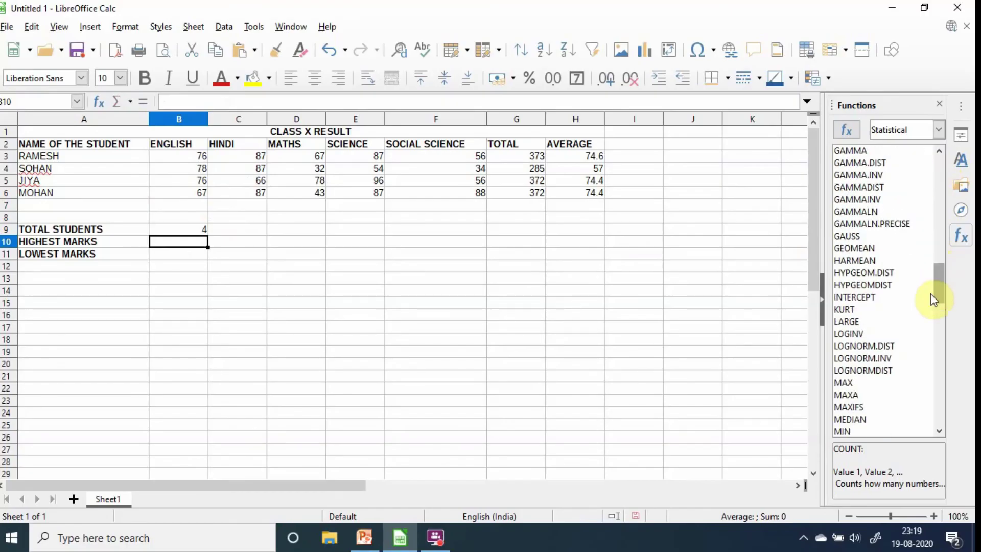
pyautogui.click(842, 382)
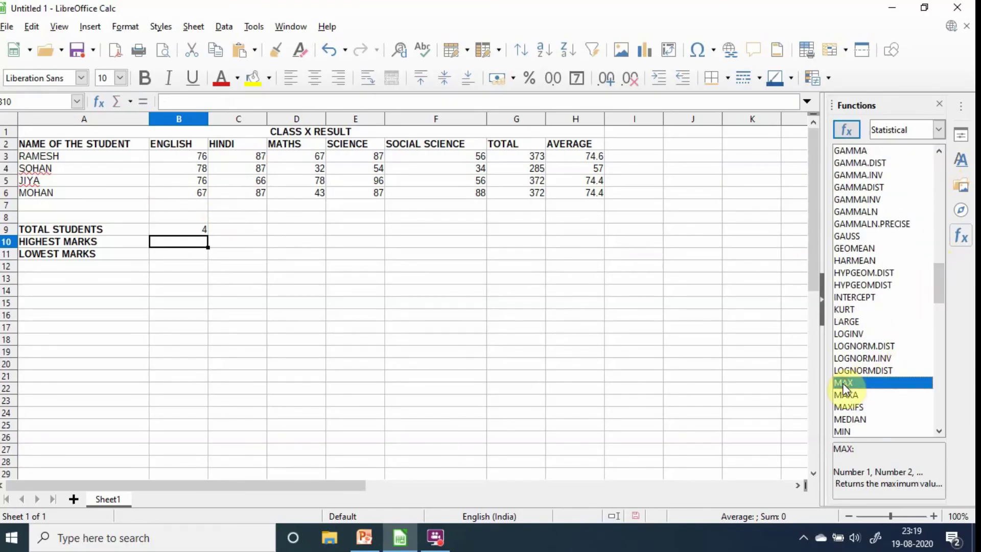
pyautogui.click(847, 130)
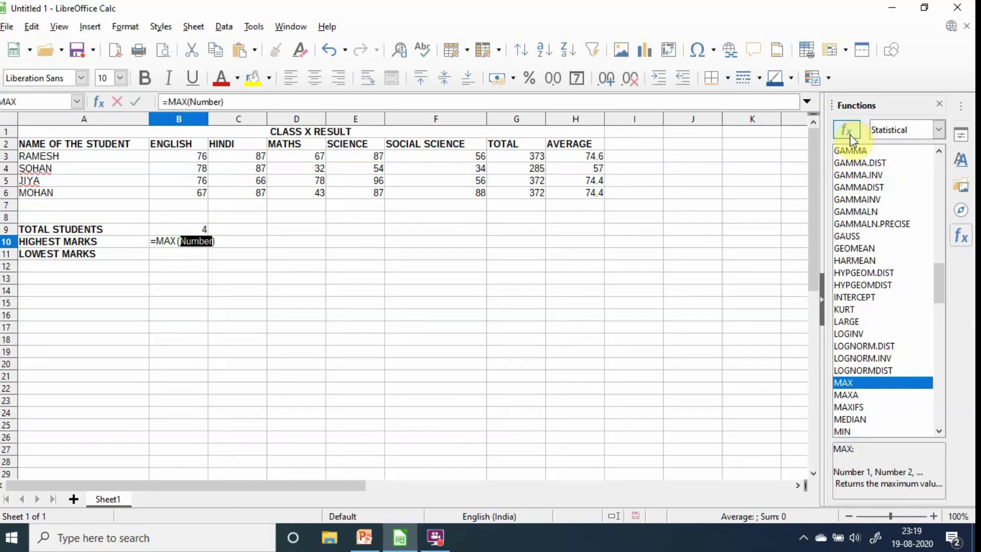
pyautogui.press('BackSpace')
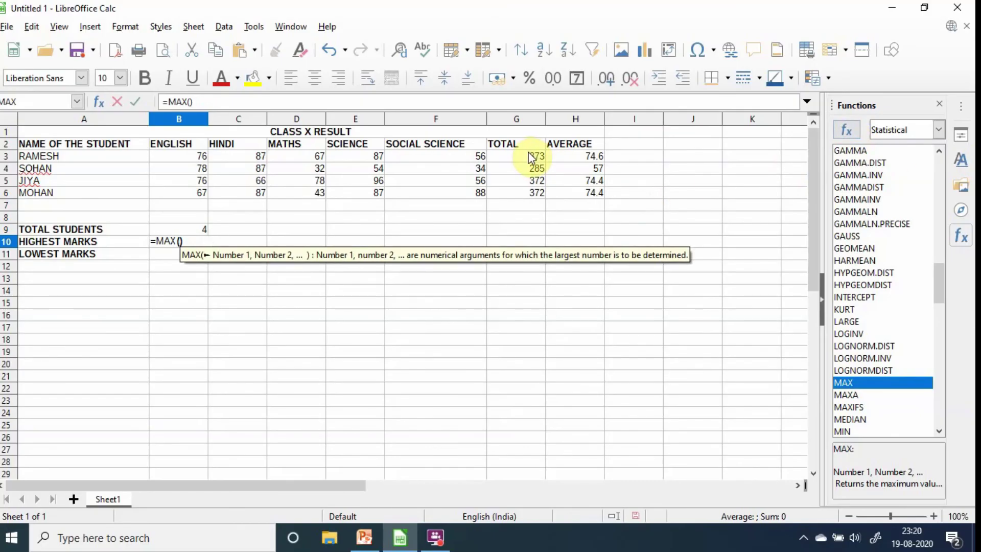
pyautogui.moveTo(529, 151); pyautogui.dragTo(531, 198)
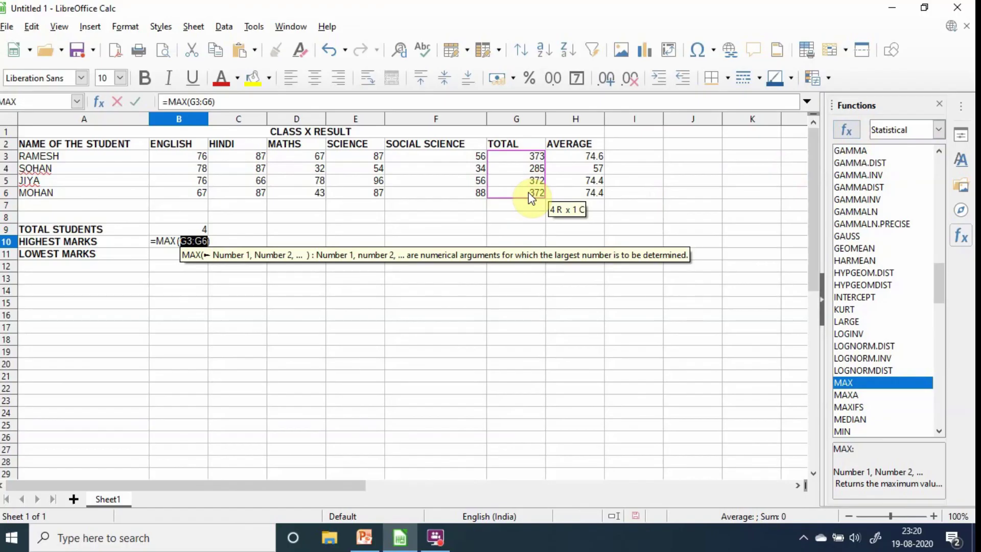
pyautogui.moveTo(531, 199); pyautogui.dragTo(531, 199)
pyautogui.press('Return')
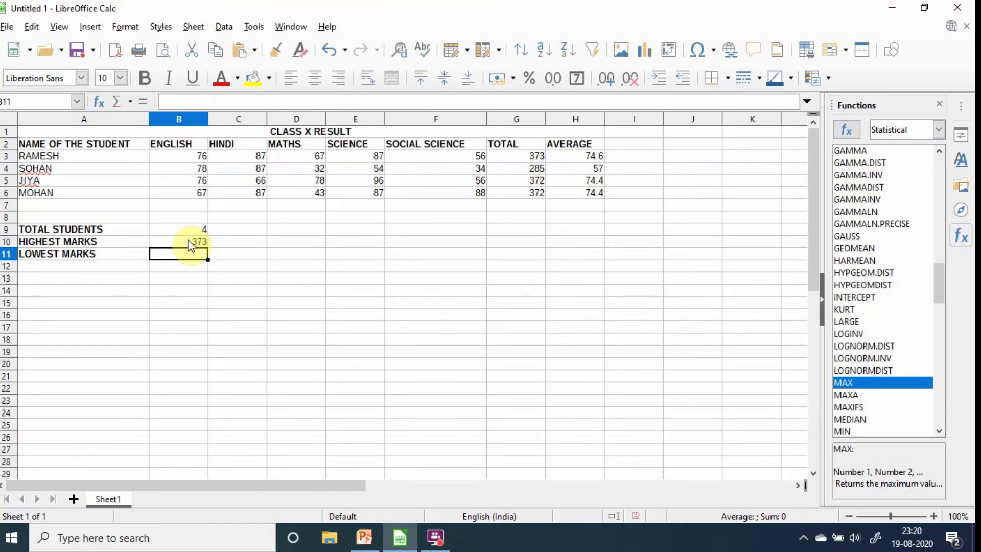
# - Insert the Statistical MIN function in B11 beside LOWEST MARKS, using the totals range G3:G6 as its argument, and enter it
pyautogui.click(845, 433)
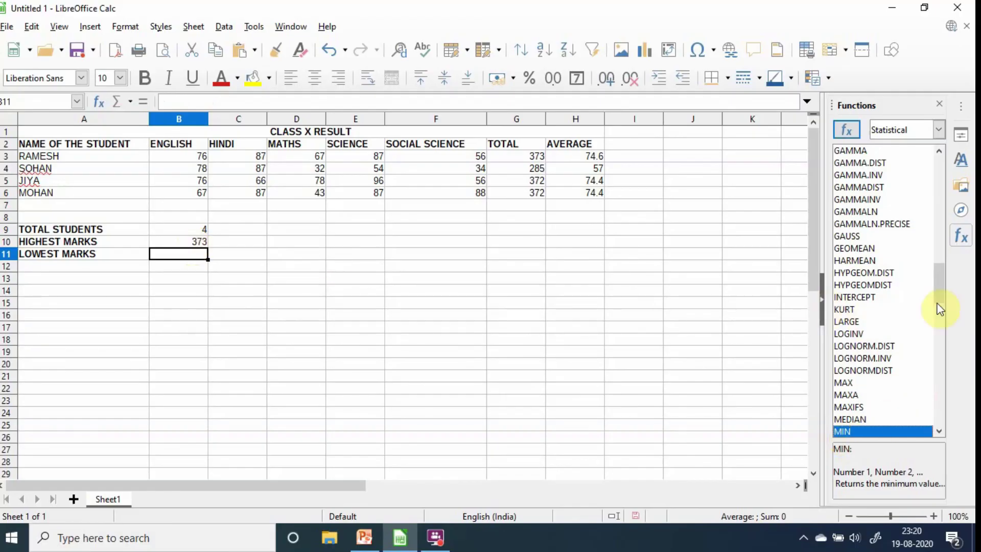
pyautogui.click(854, 131)
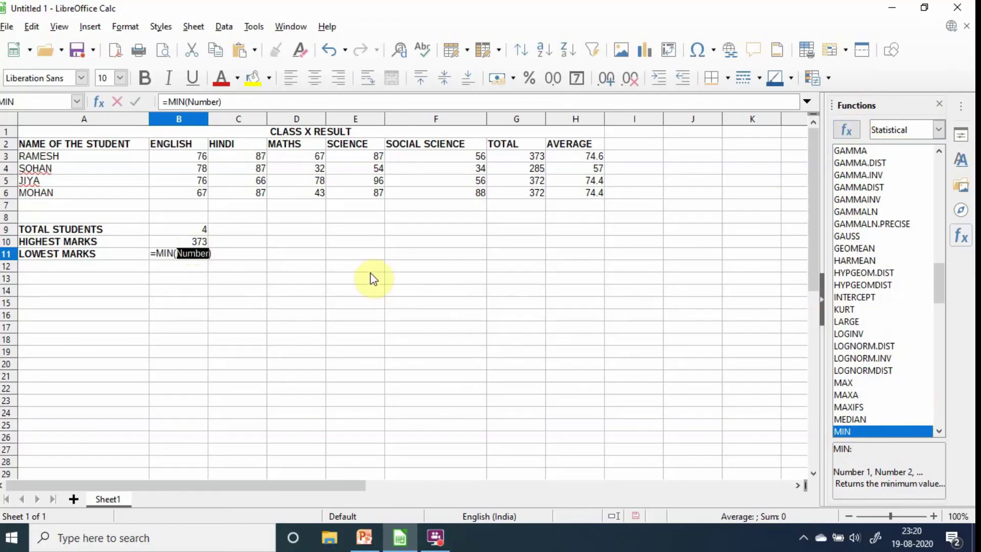
pyautogui.click(219, 101)
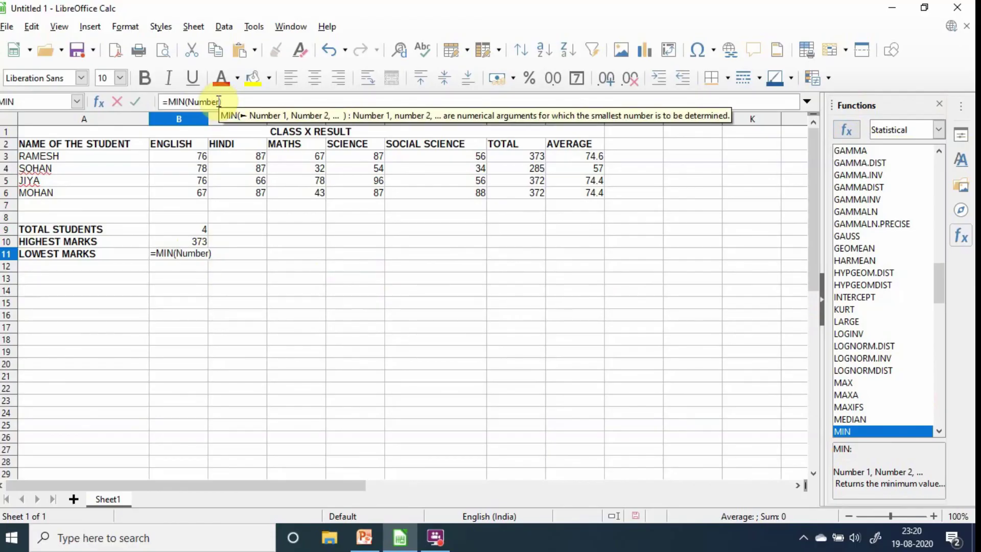
pyautogui.press('BackSpace')
pyautogui.press('BackSpace')
pyautogui.press('BackSpace')
pyautogui.press('BackSpace')
pyautogui.press('BackSpace')
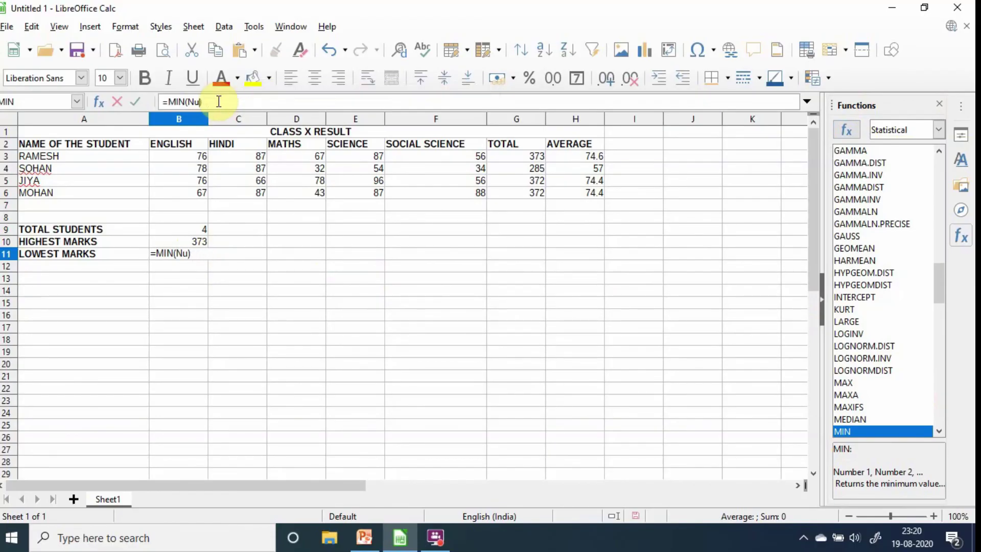
pyautogui.press('BackSpace')
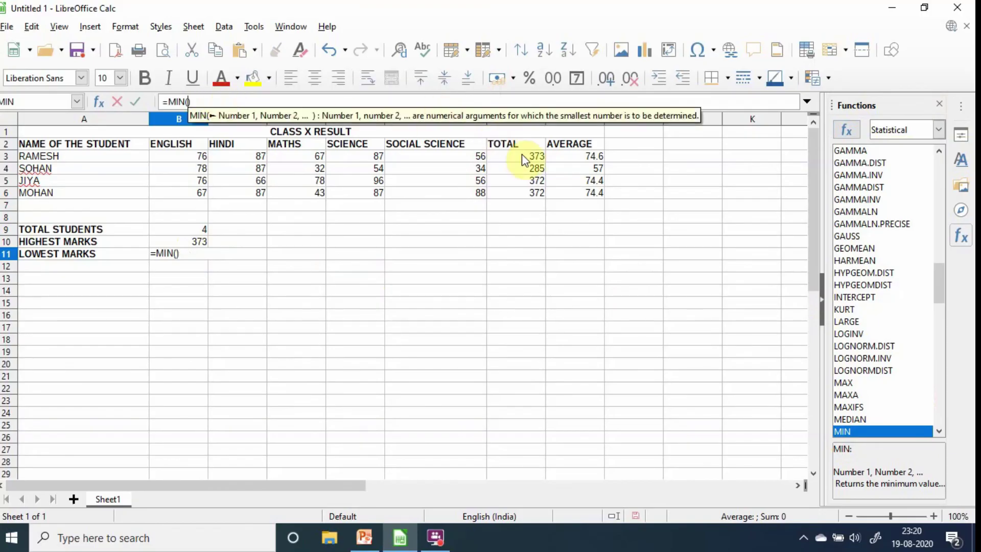
pyautogui.moveTo(522, 157); pyautogui.dragTo(523, 194)
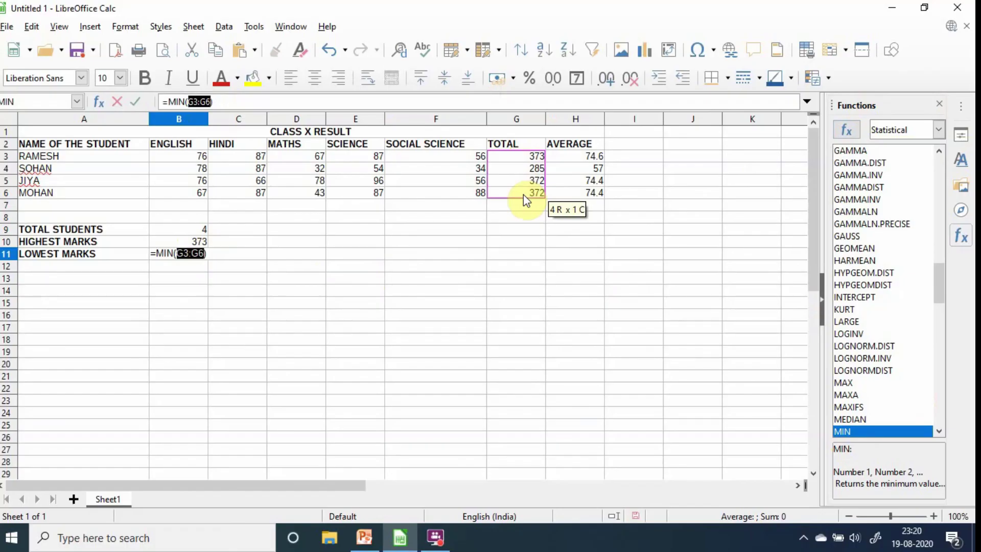
pyautogui.write(')')
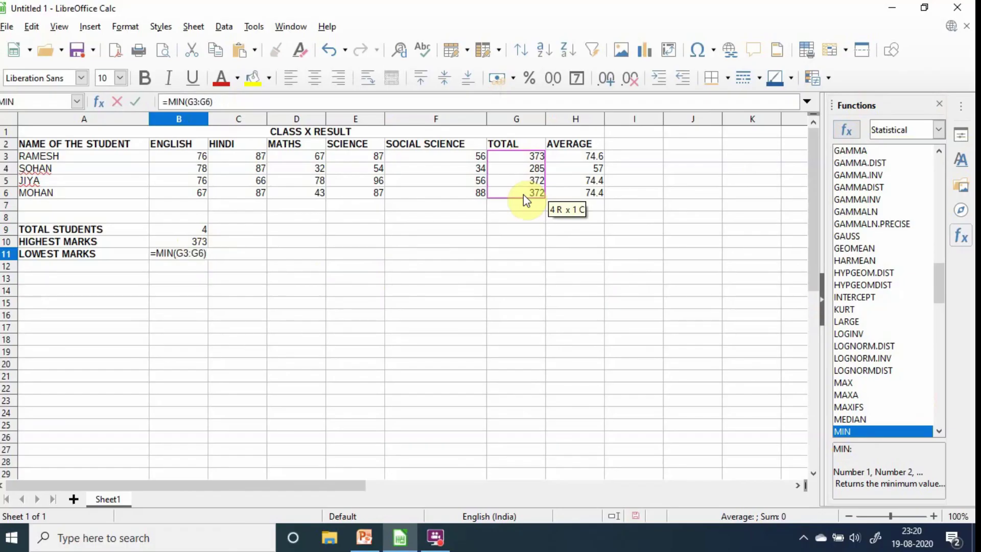
pyautogui.press('Return')
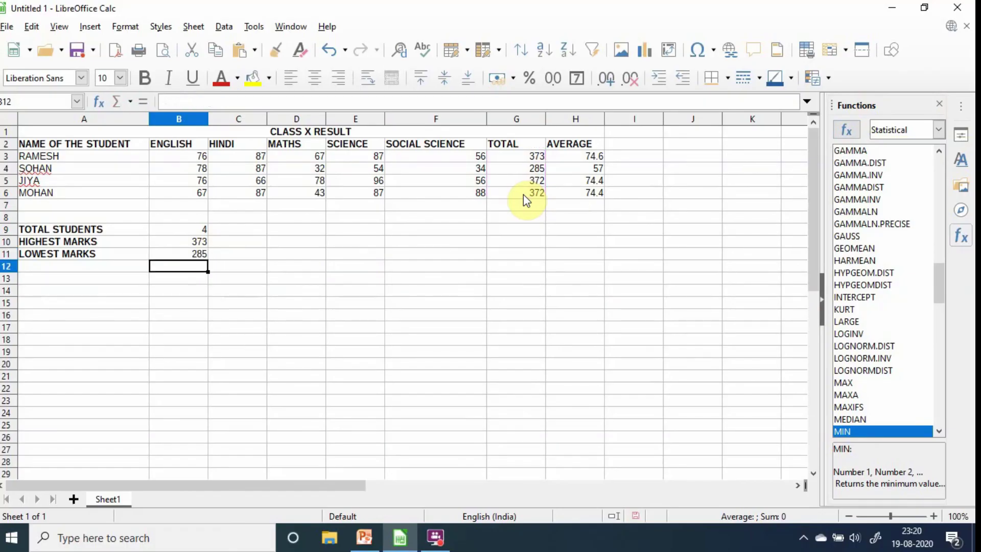